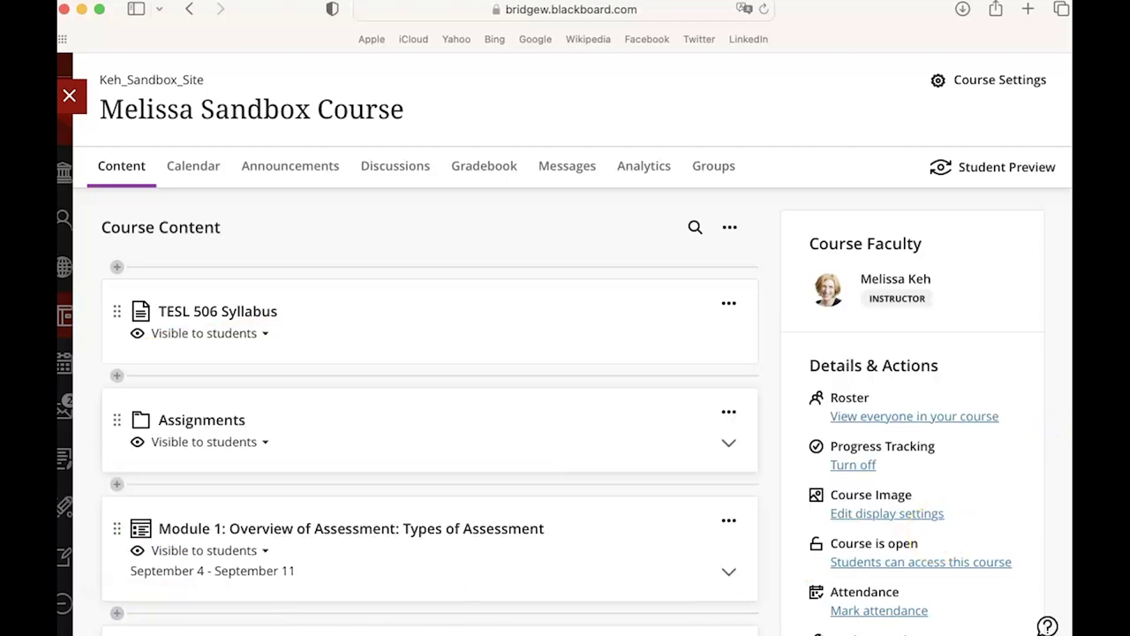
# Check the pre-assessment's Formative label in Gradebook > Gradable Items, then start Student Preview
pyautogui.scroll(-1, 1068, 391)
pyautogui.scroll(-3, 1063, 456)
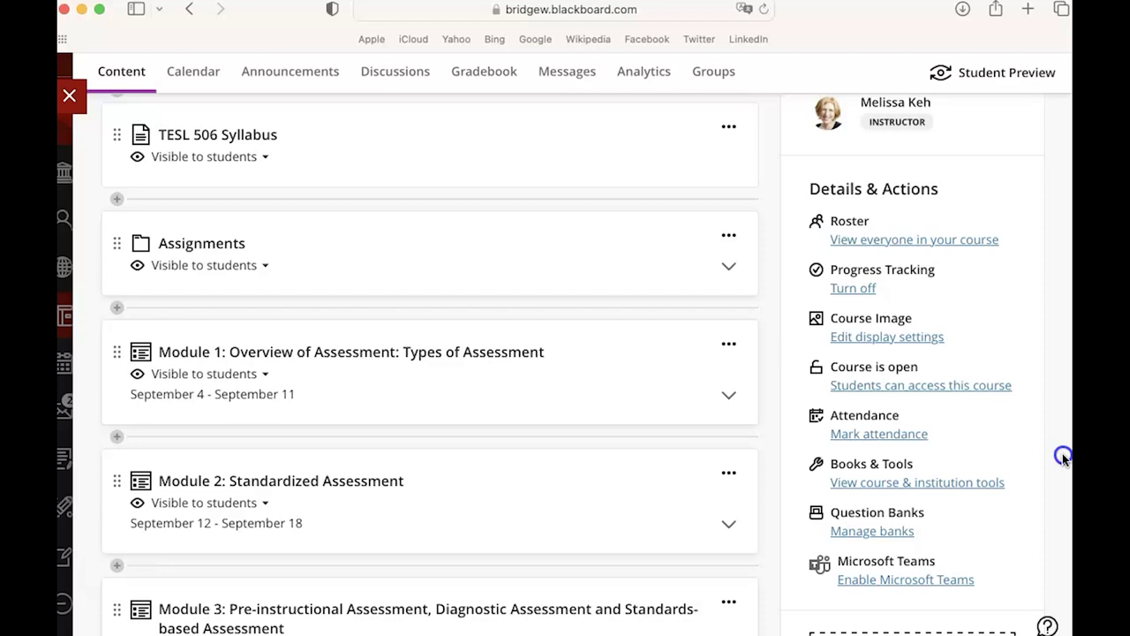
pyautogui.scroll(-1, 1062, 456)
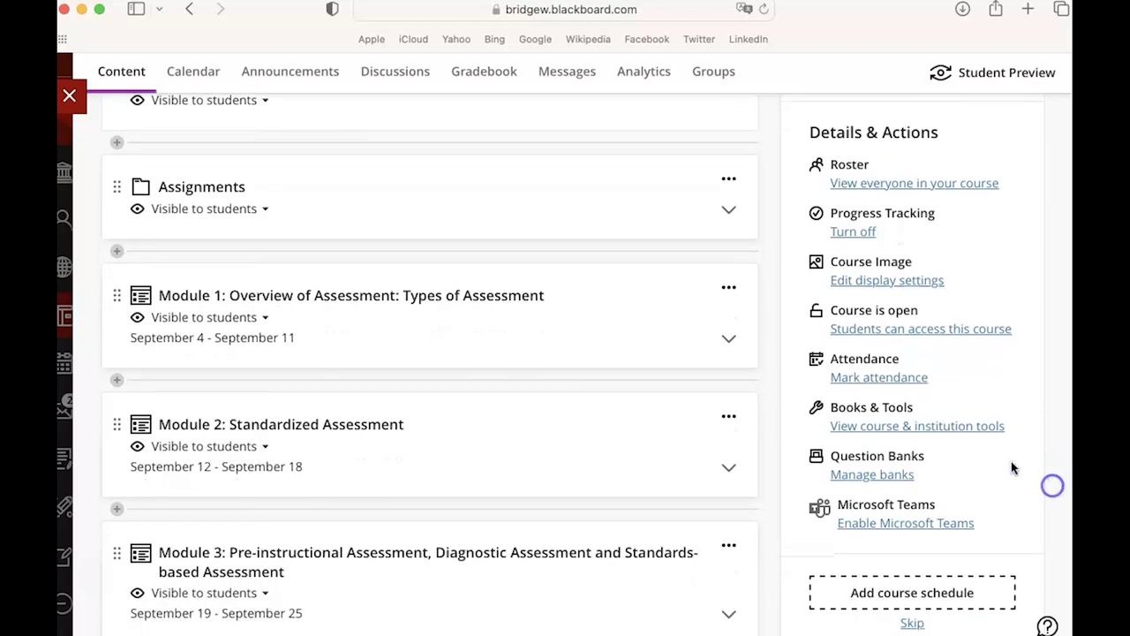
pyautogui.click(609, 330)
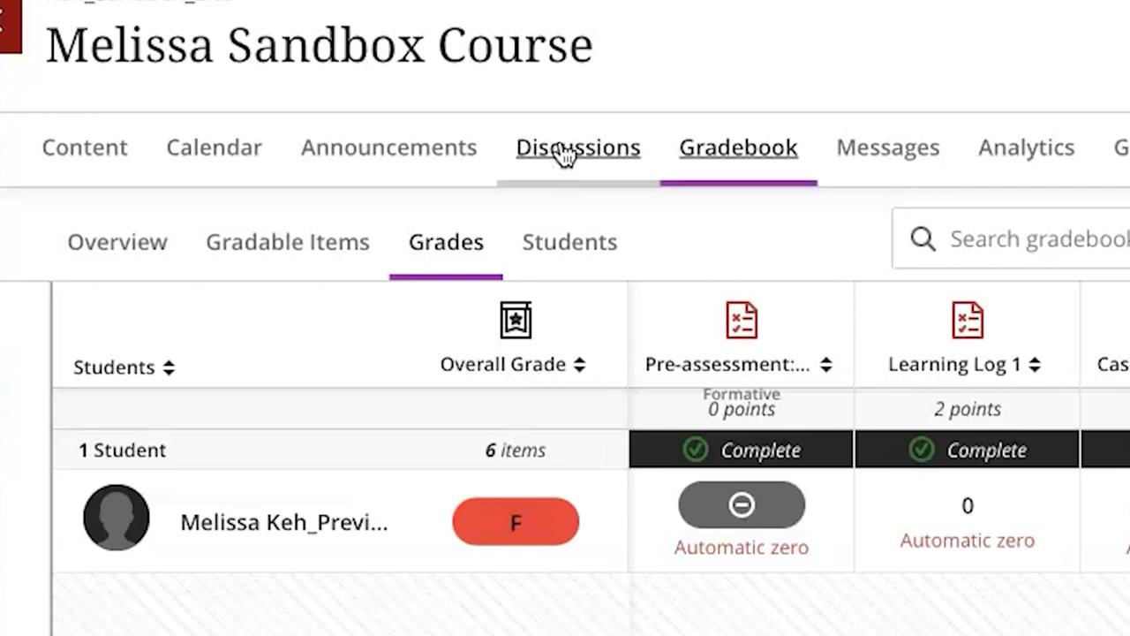
pyautogui.click(300, 248)
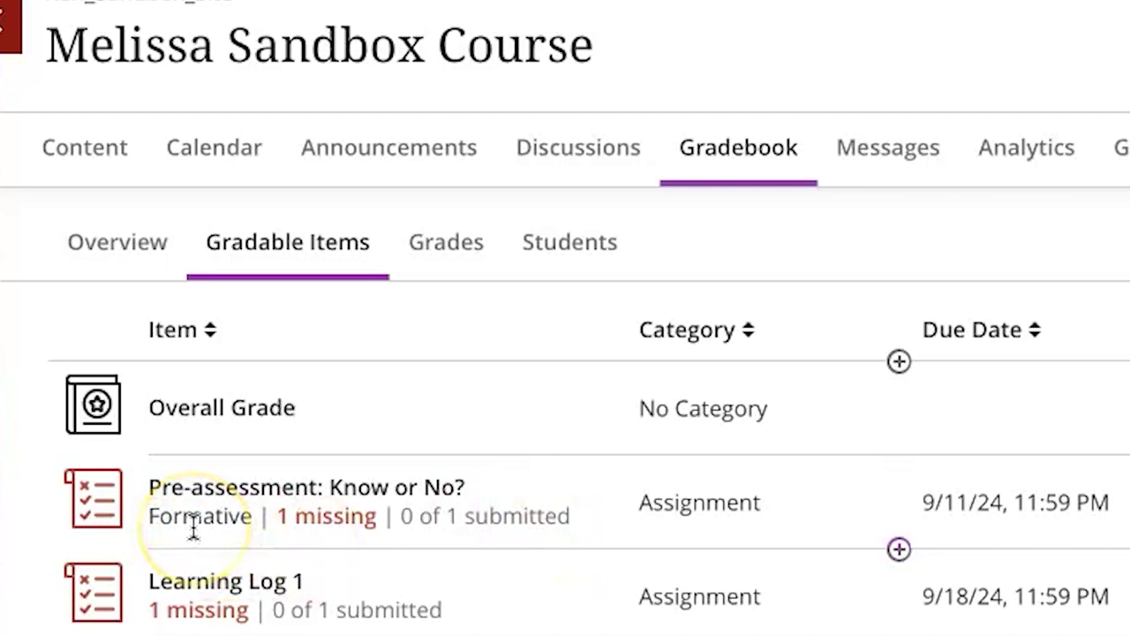
pyautogui.click(1005, 170)
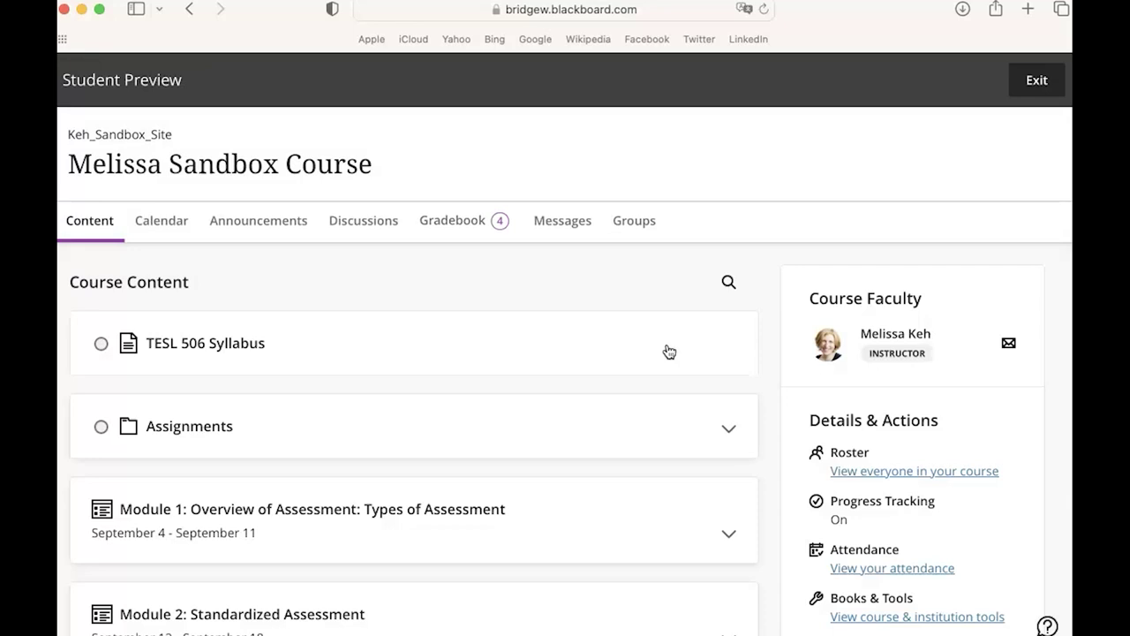
# As a student, expand Module 1 and check the Gradebook tab for the Formative pre-assessment
pyautogui.click(615, 534)
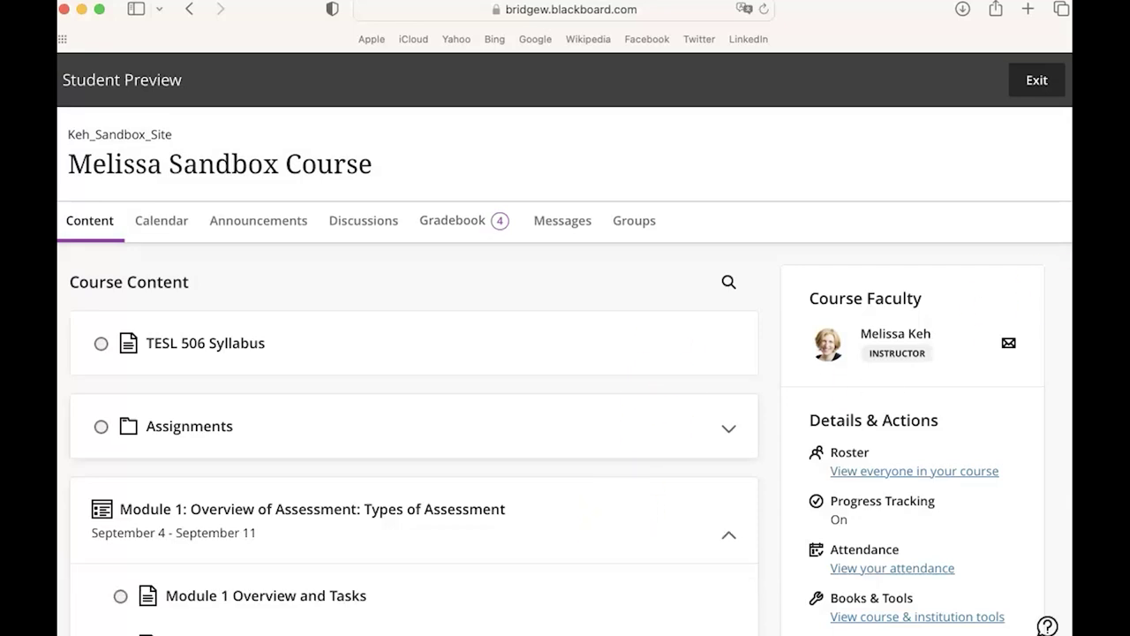
pyautogui.scroll(-5, 615, 534)
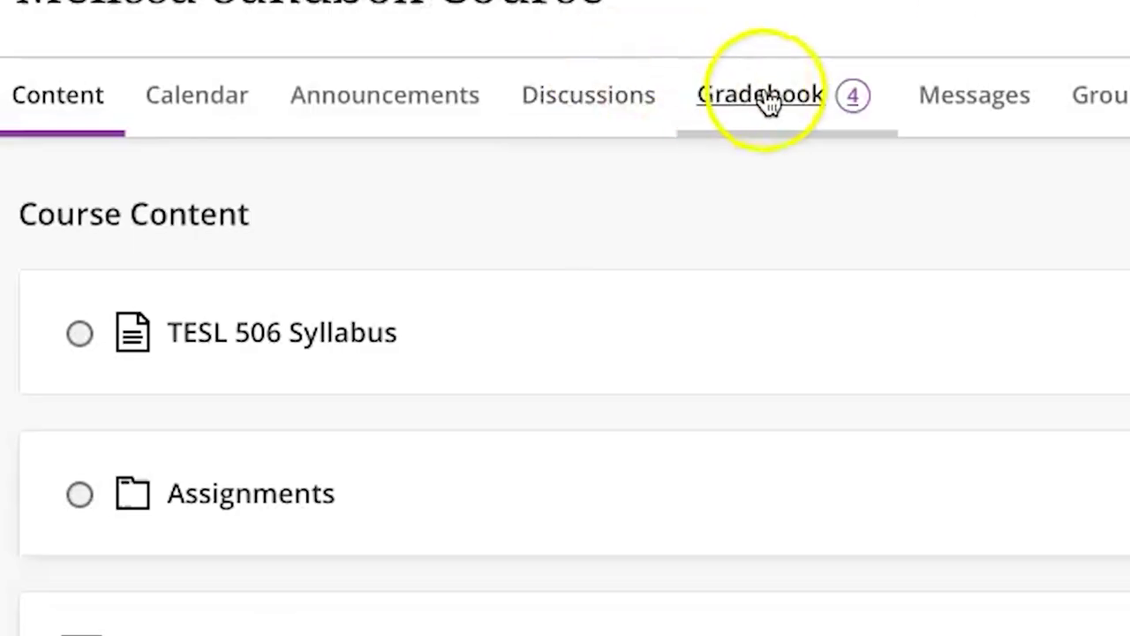
pyautogui.click(454, 126)
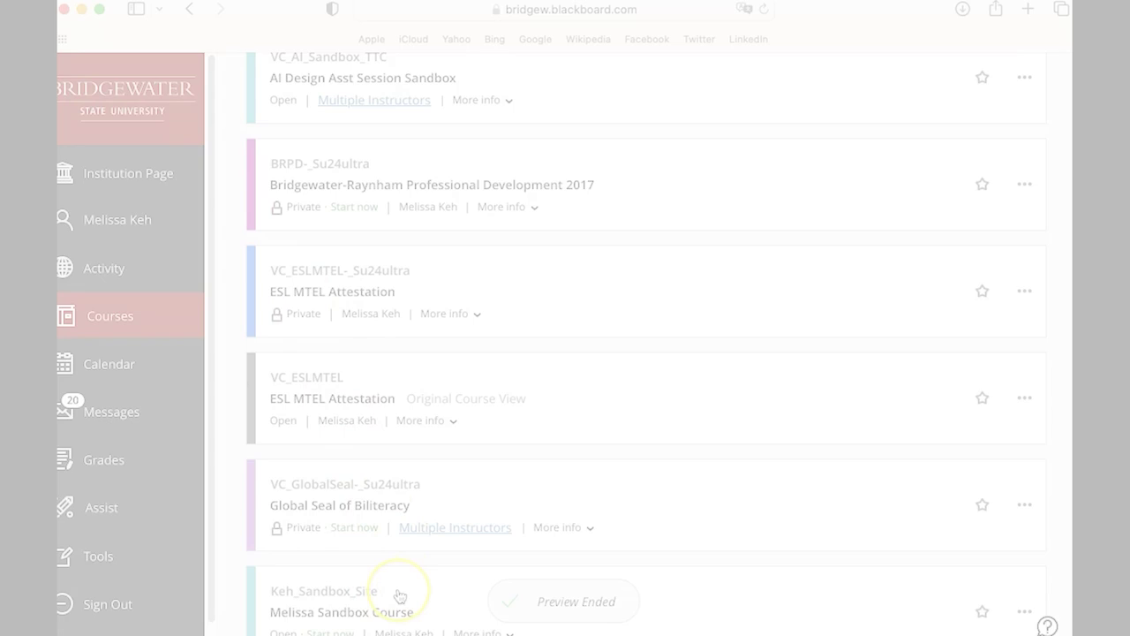
# Open the sandbox course and start creating content below Pre-assessment: Know or No? in Module 1
pyautogui.click(398, 595)
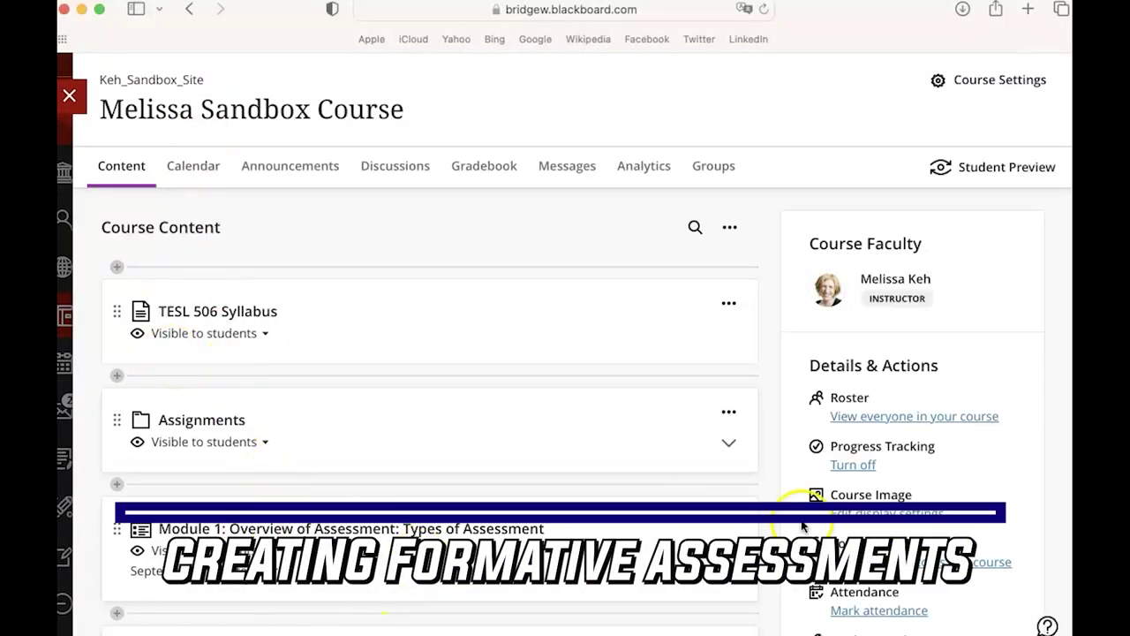
pyautogui.scroll(-5, 441, 353)
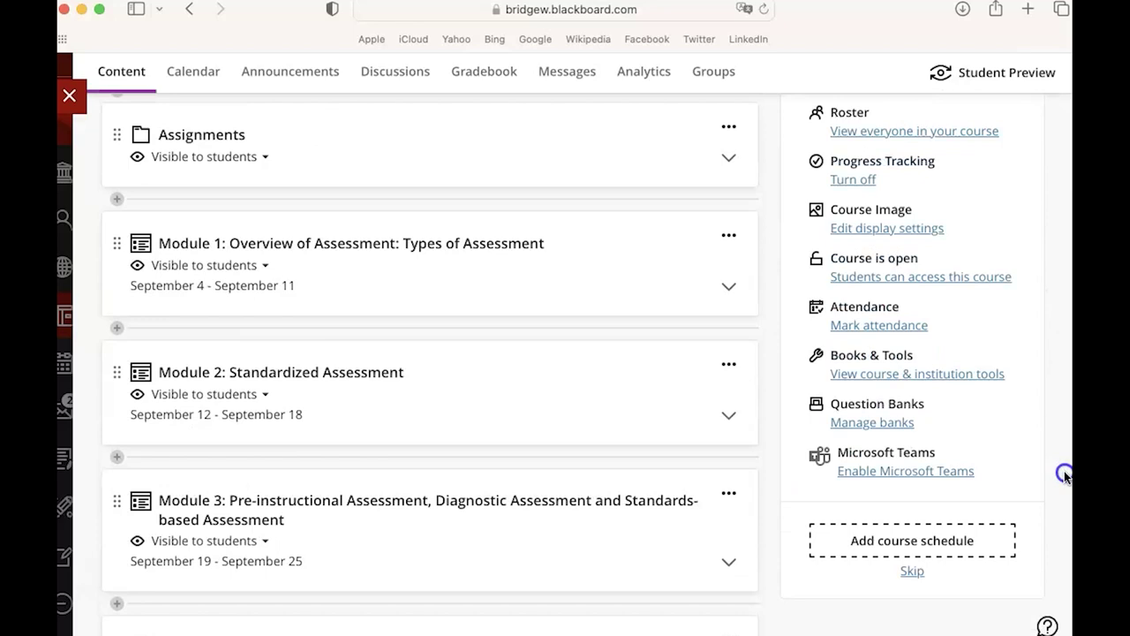
pyautogui.click(413, 252)
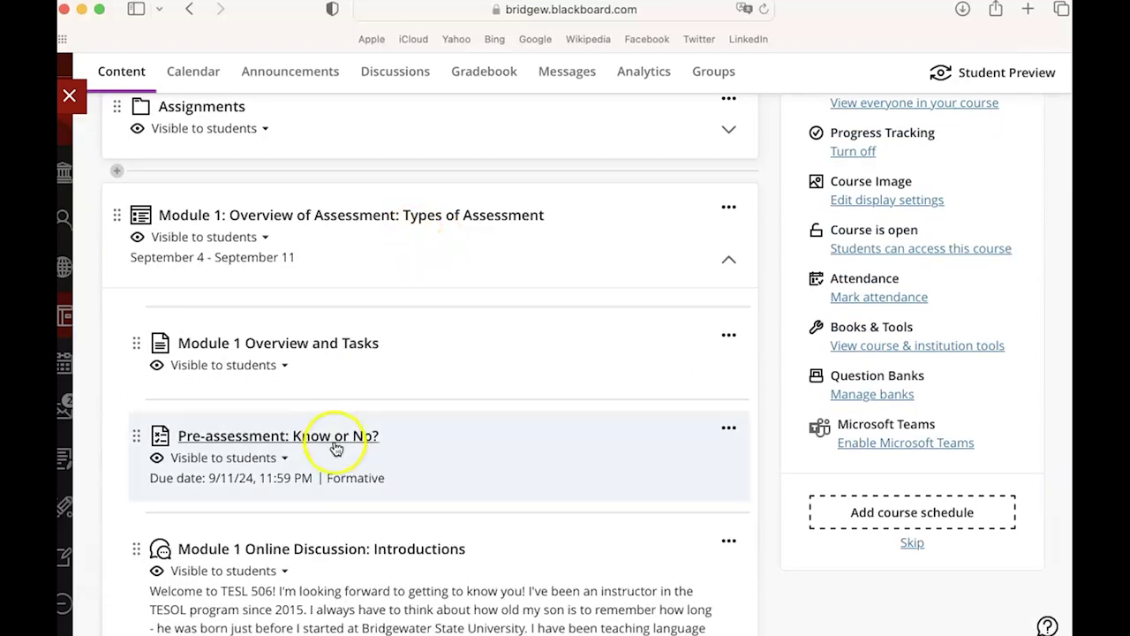
pyautogui.click(382, 514)
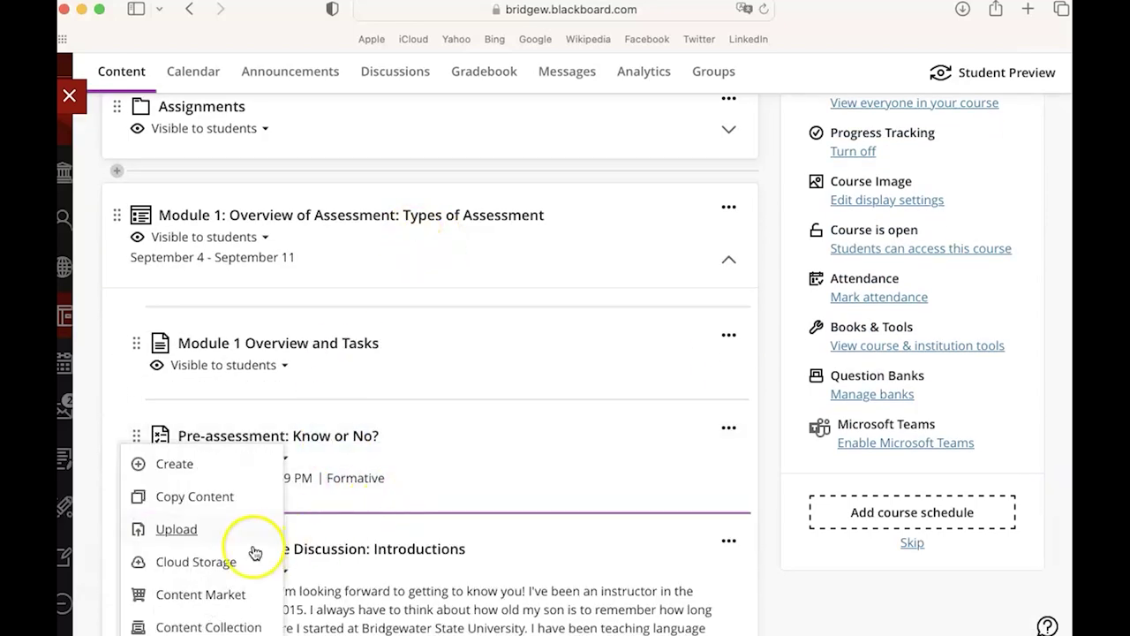
pyautogui.click(180, 465)
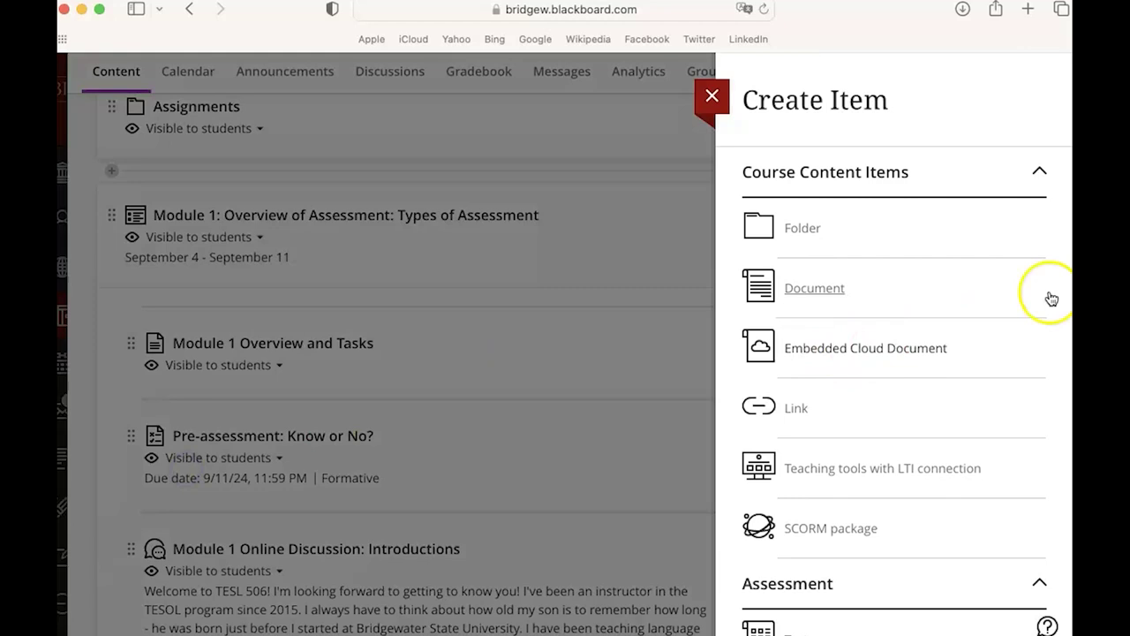
pyautogui.scroll(-5, 821, 456)
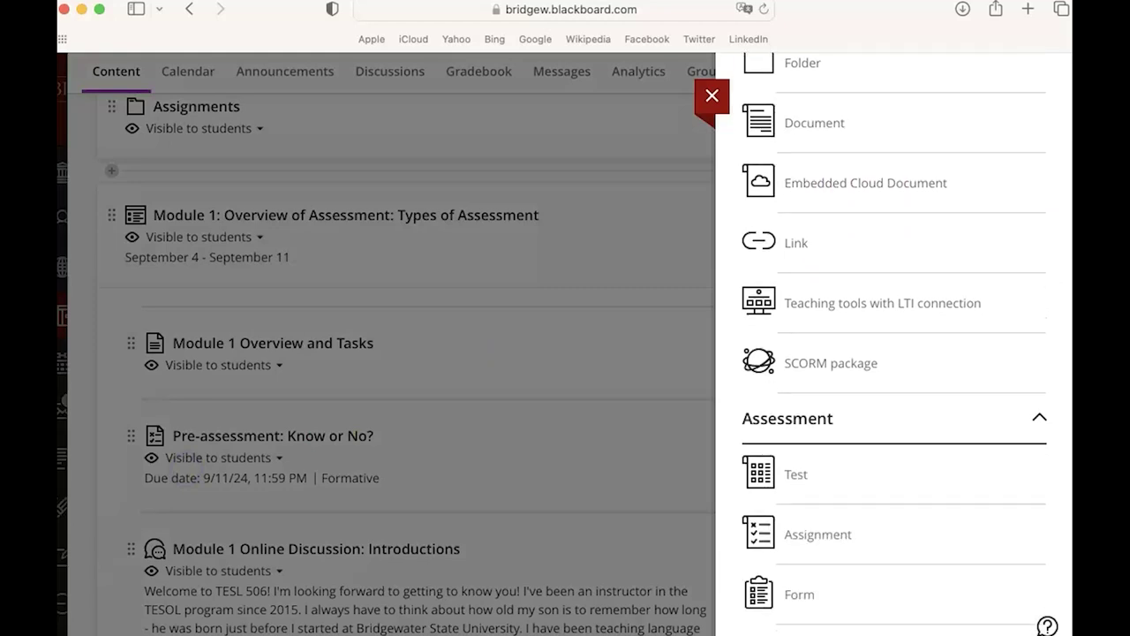
# Create the assignment and mark it Formative, with the formative label displayed to students
pyautogui.click(819, 491)
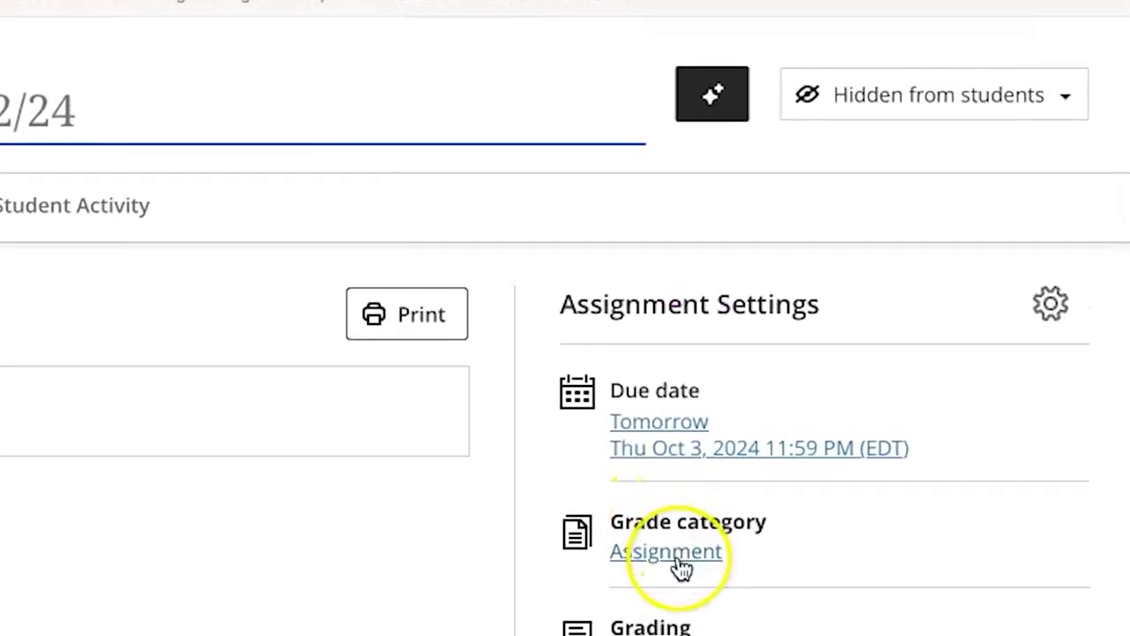
pyautogui.click(680, 562)
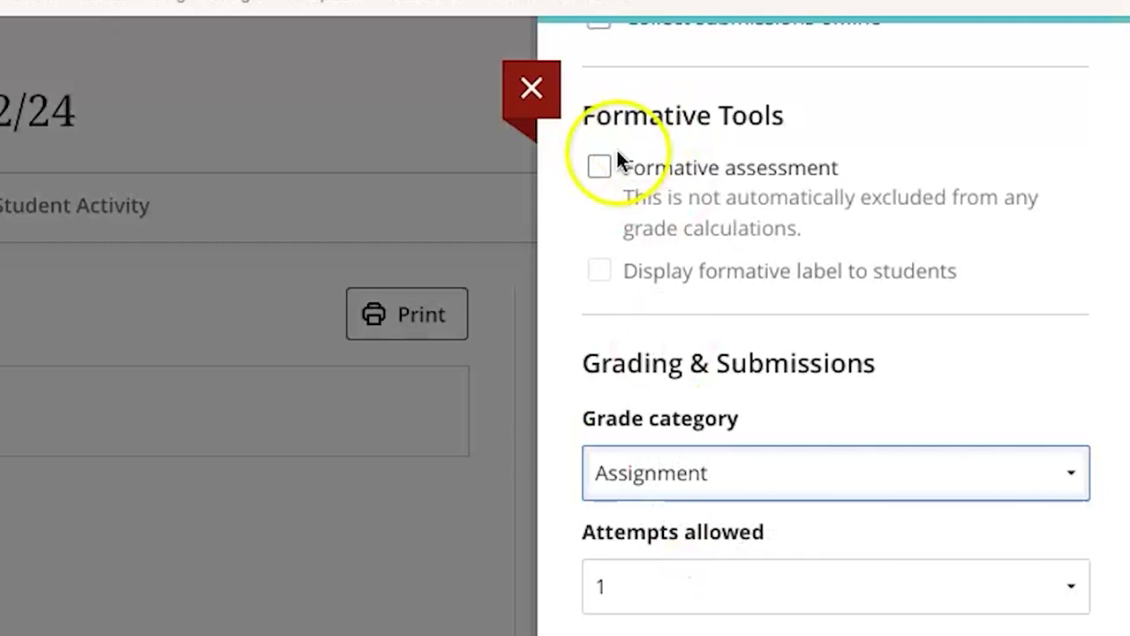
pyautogui.click(601, 168)
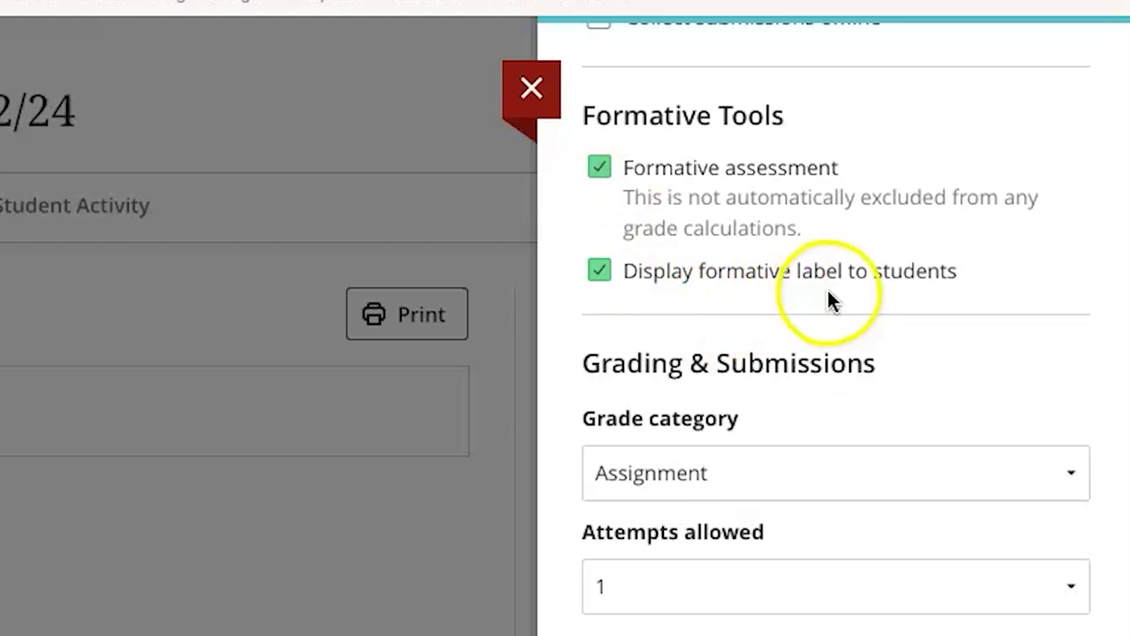
pyautogui.click(598, 272)
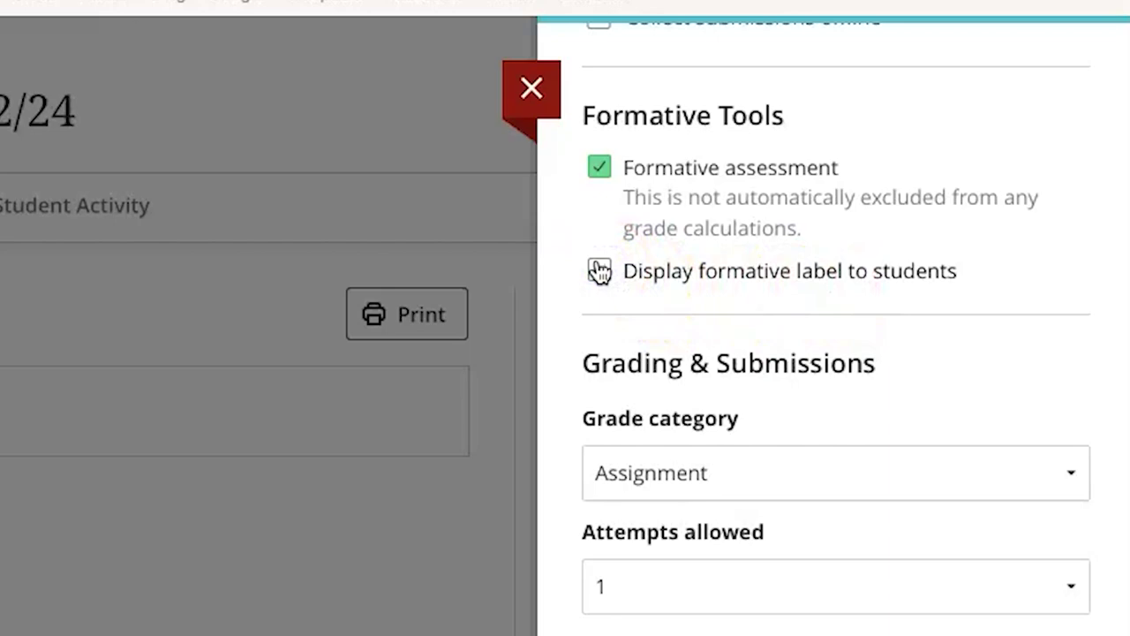
pyautogui.click(597, 272)
pyautogui.click(596, 272)
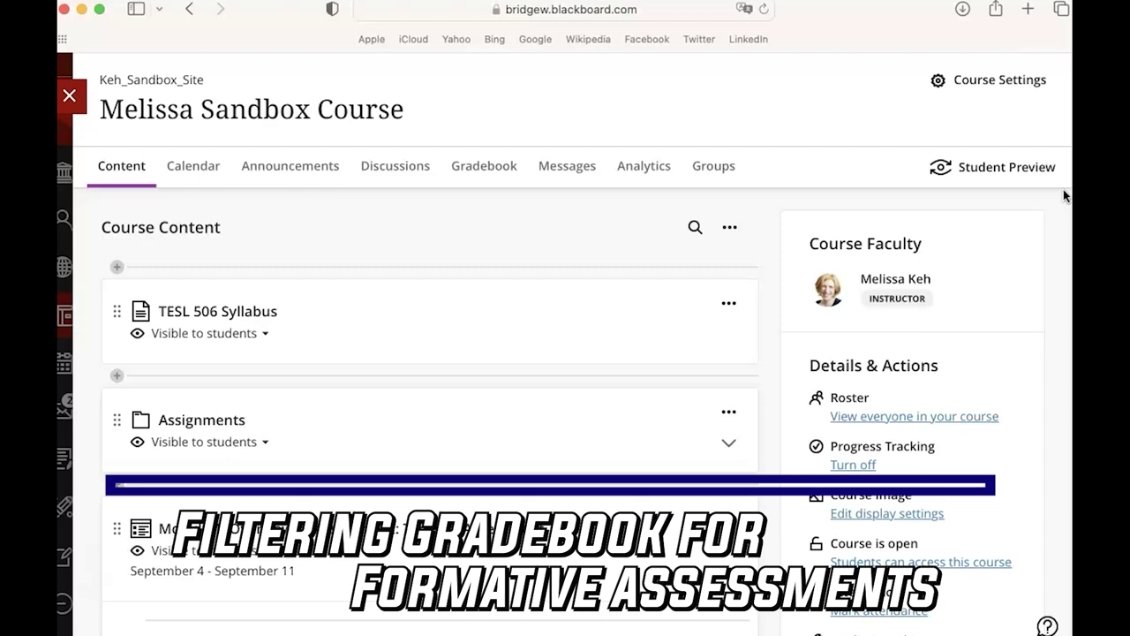
# Filter the Gradebook Grades view to show only Formative assessments
pyautogui.click(484, 168)
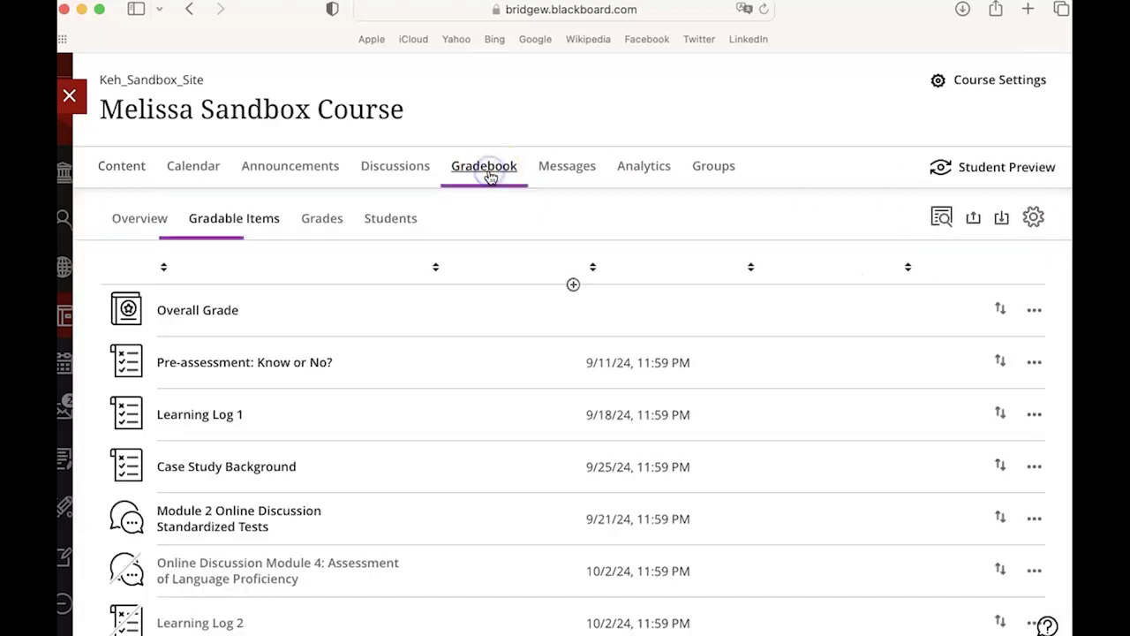
pyautogui.click(321, 221)
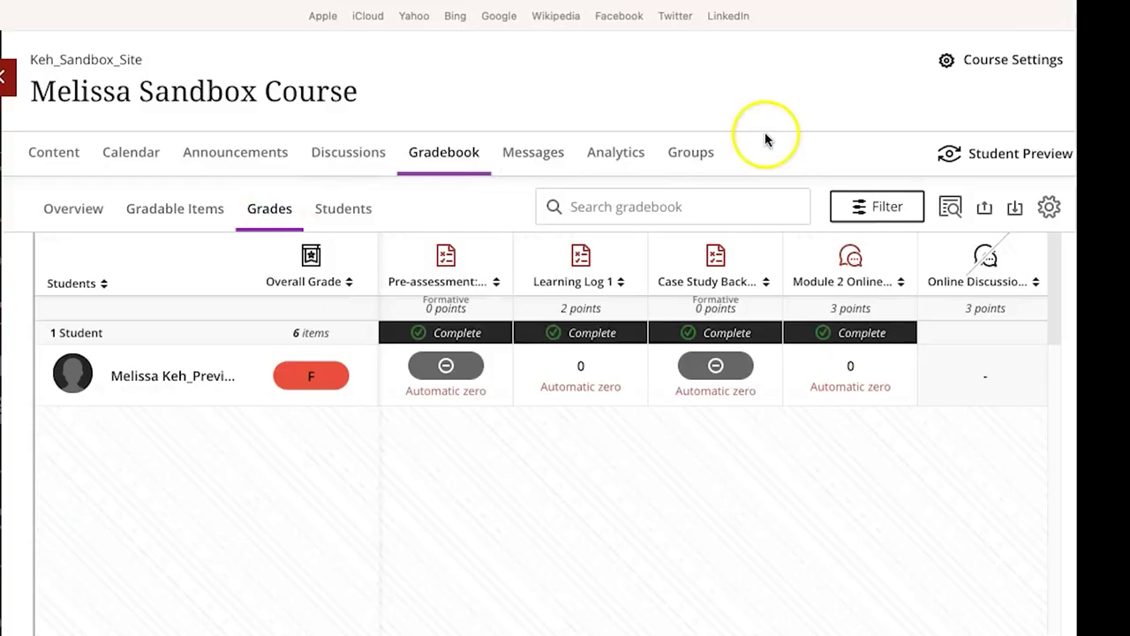
pyautogui.click(884, 217)
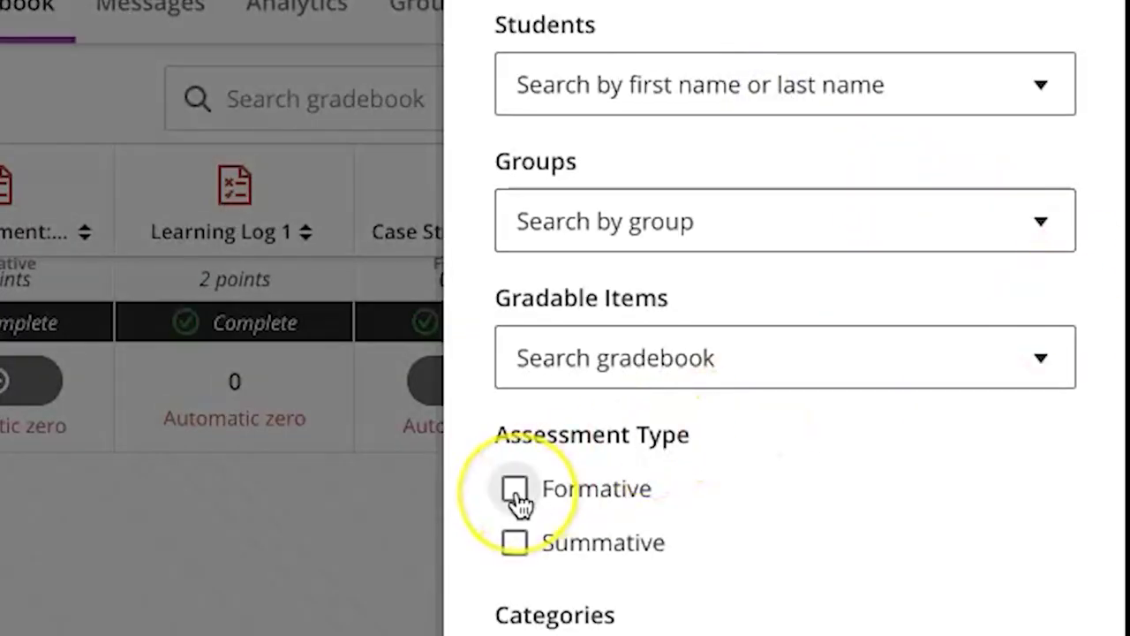
pyautogui.click(517, 494)
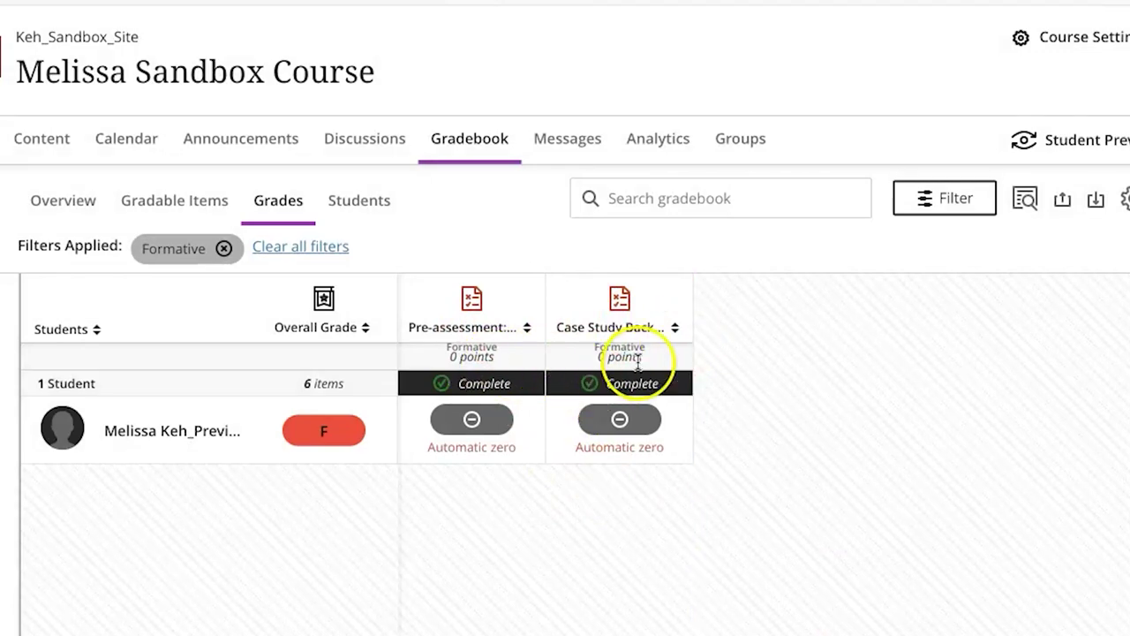
# Switch the Assessment Type filter from Formative to Summative and apply it
pyautogui.click(944, 197)
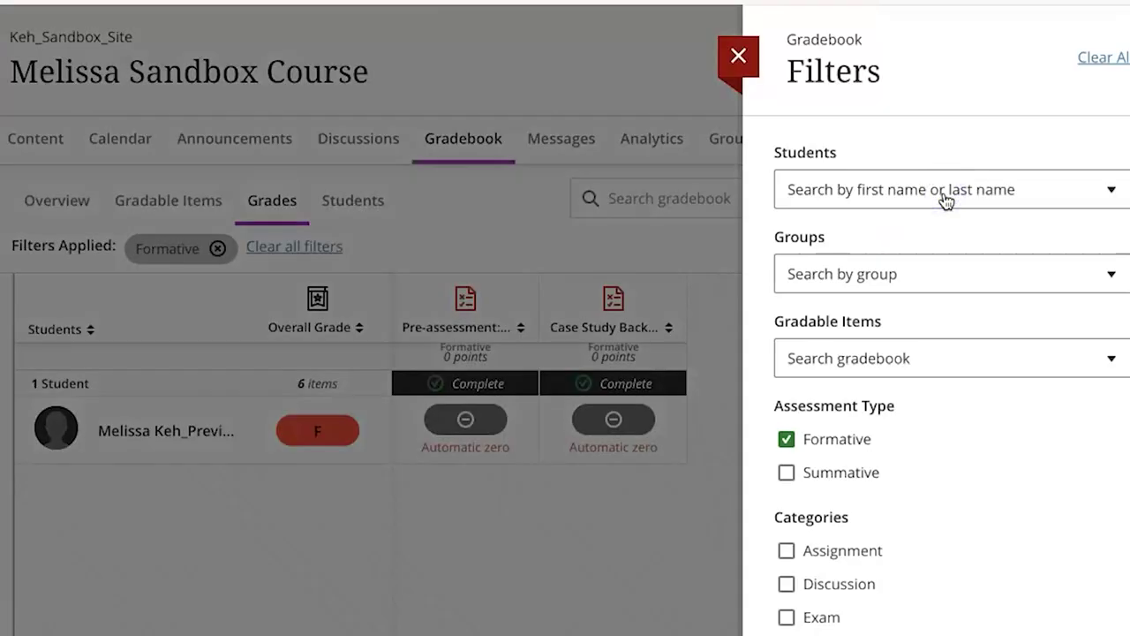
pyautogui.click(786, 439)
pyautogui.click(788, 474)
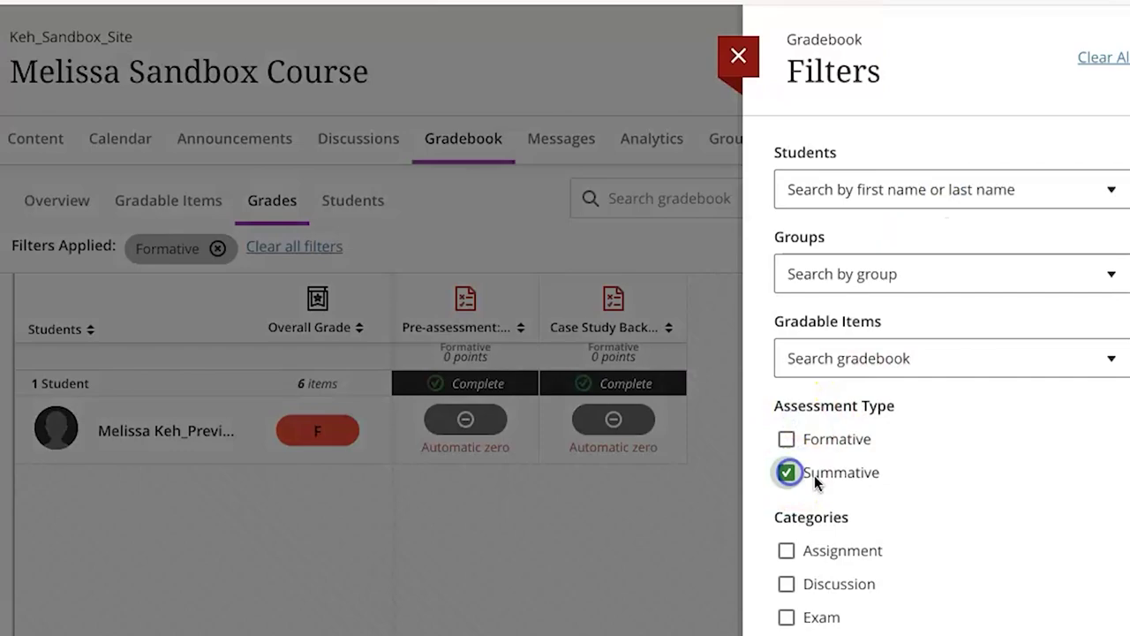
pyautogui.press('Escape')
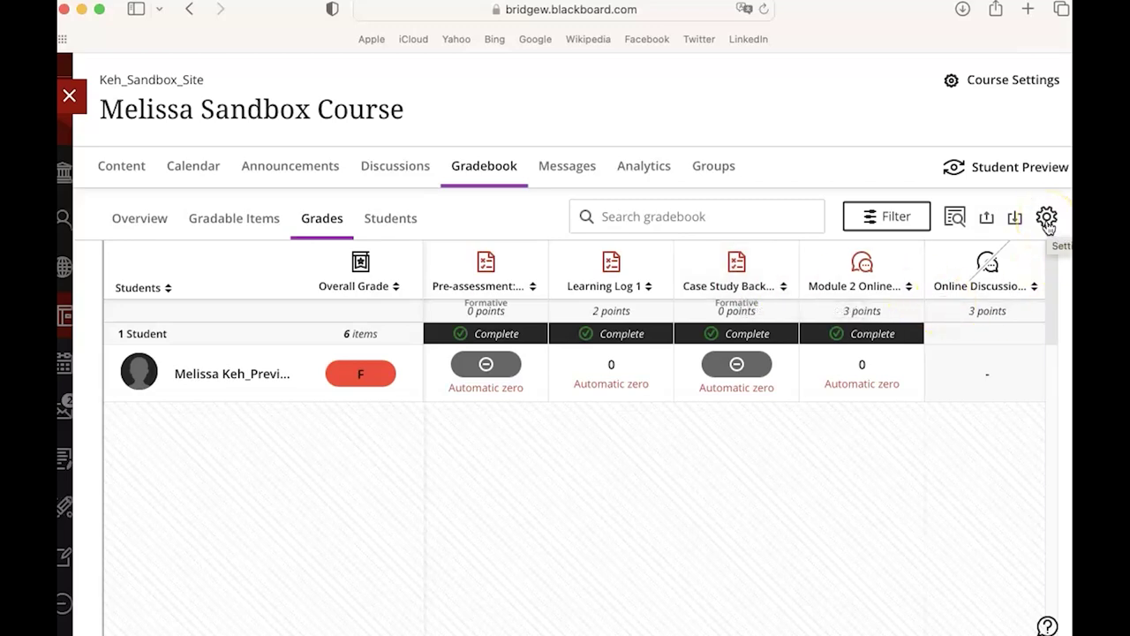
# In overall grade settings' Assignment category, exclude Pre-assessment: Know or No? and Case Study Background
pyautogui.click(1046, 219)
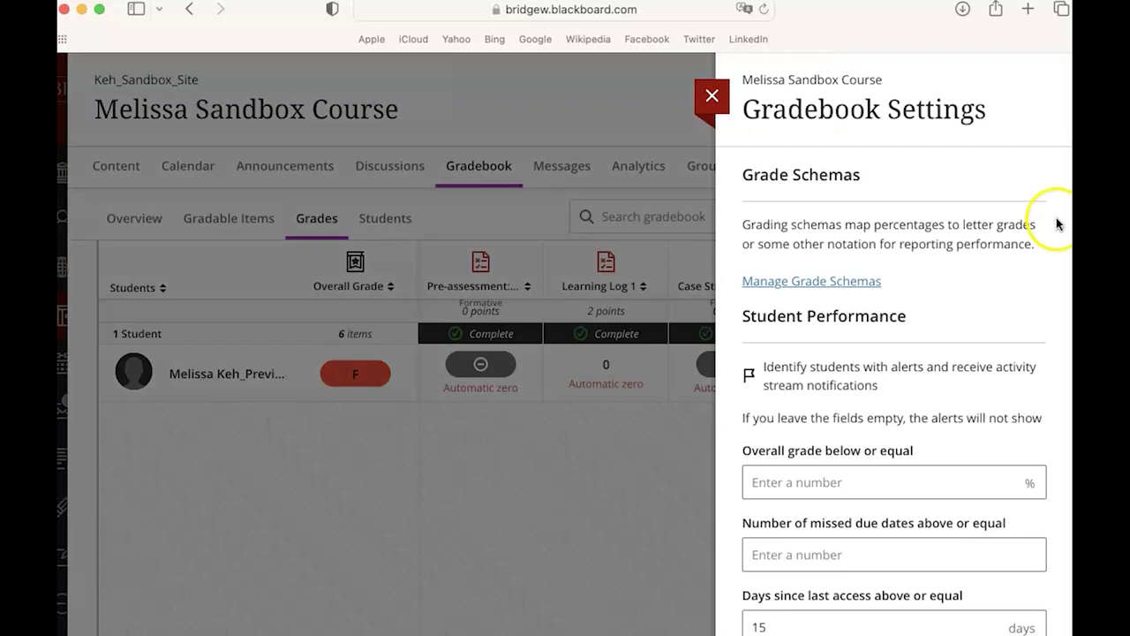
pyautogui.scroll(-5, 1064, 335)
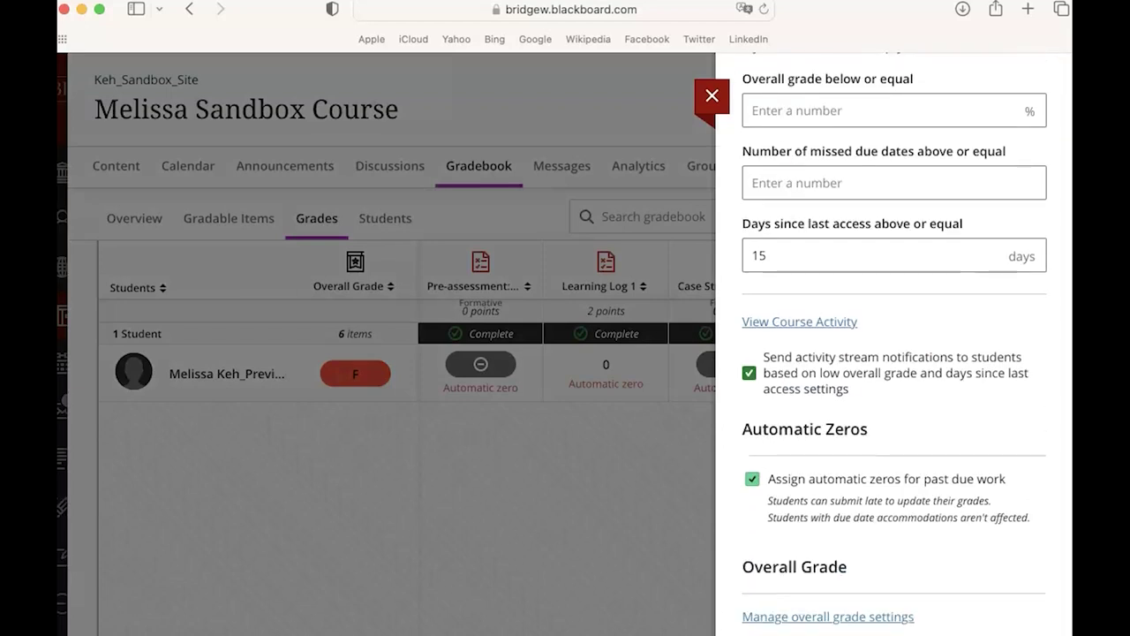
pyautogui.click(872, 618)
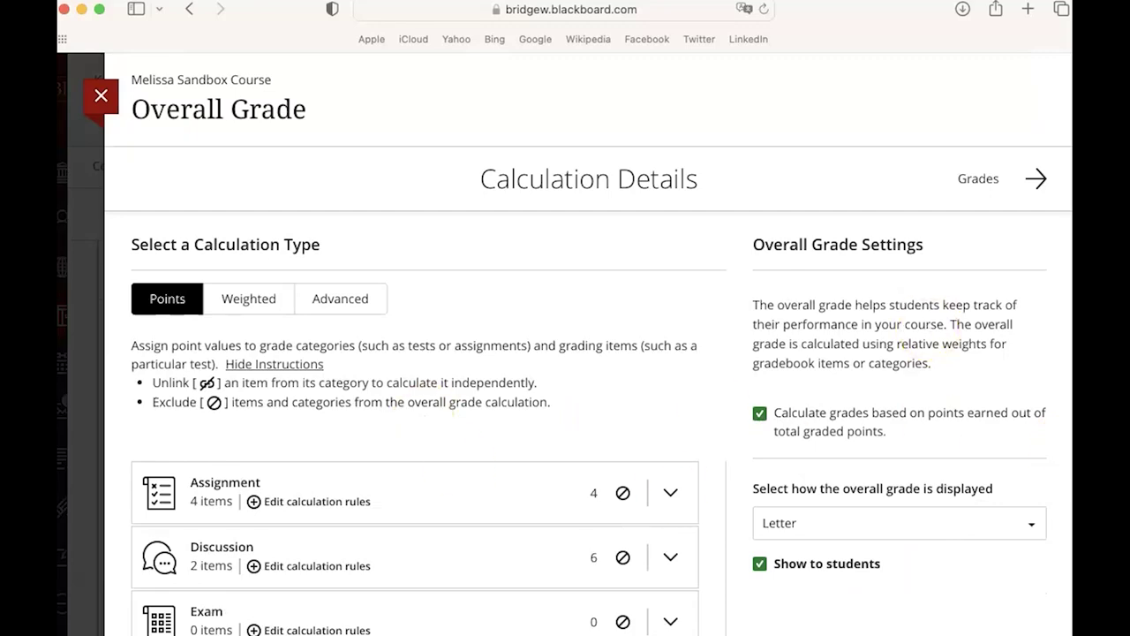
pyautogui.scroll(-5, 584, 240)
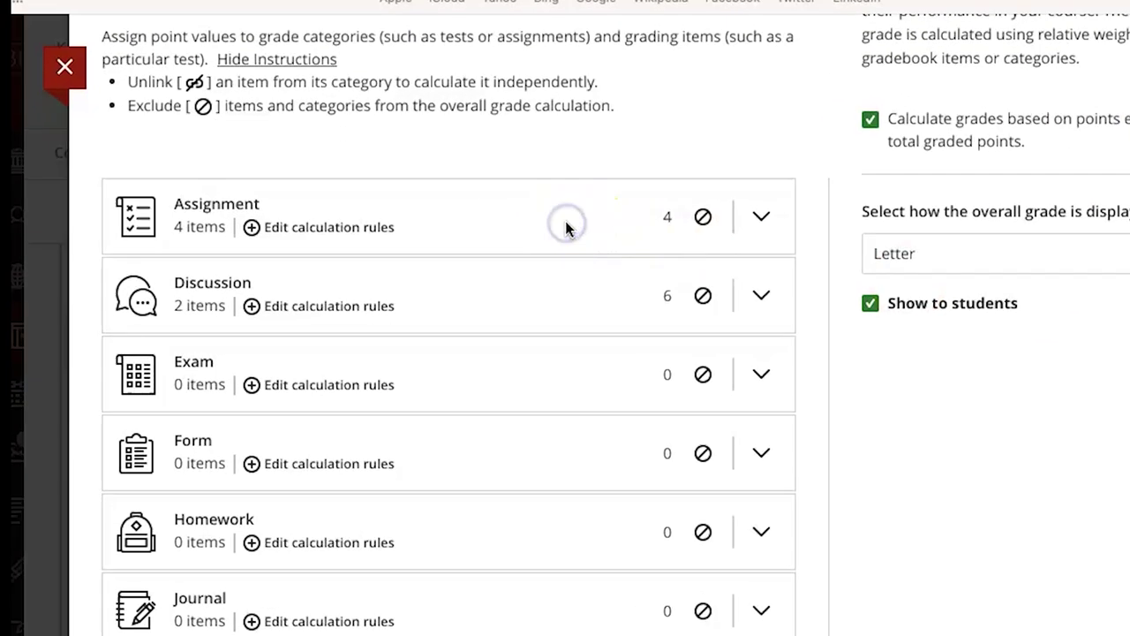
pyautogui.click(928, 219)
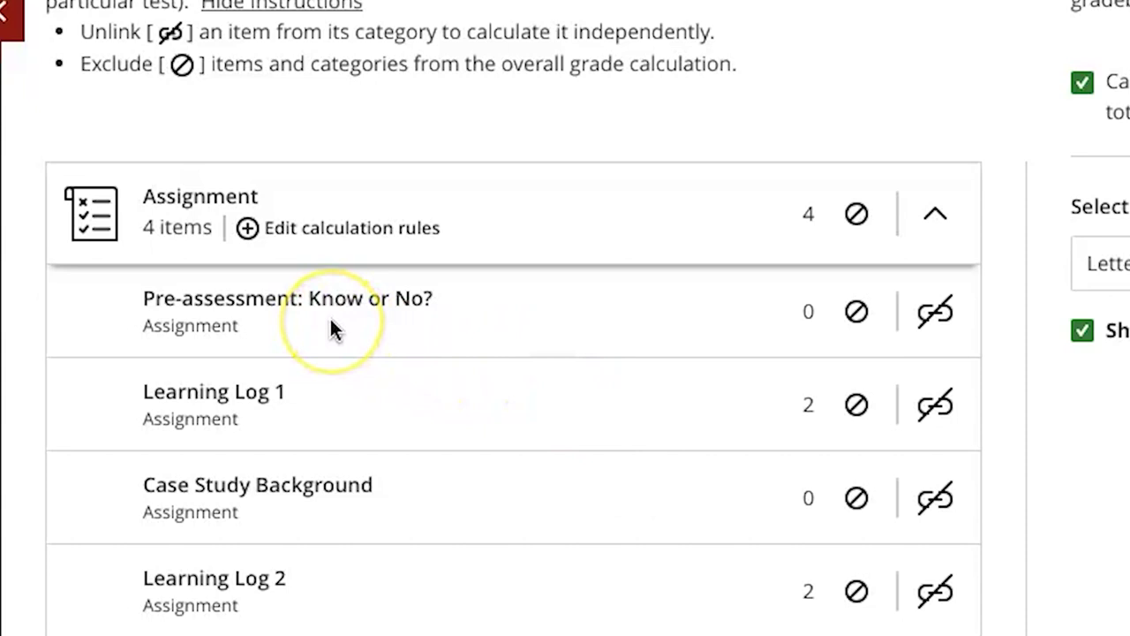
pyautogui.click(858, 318)
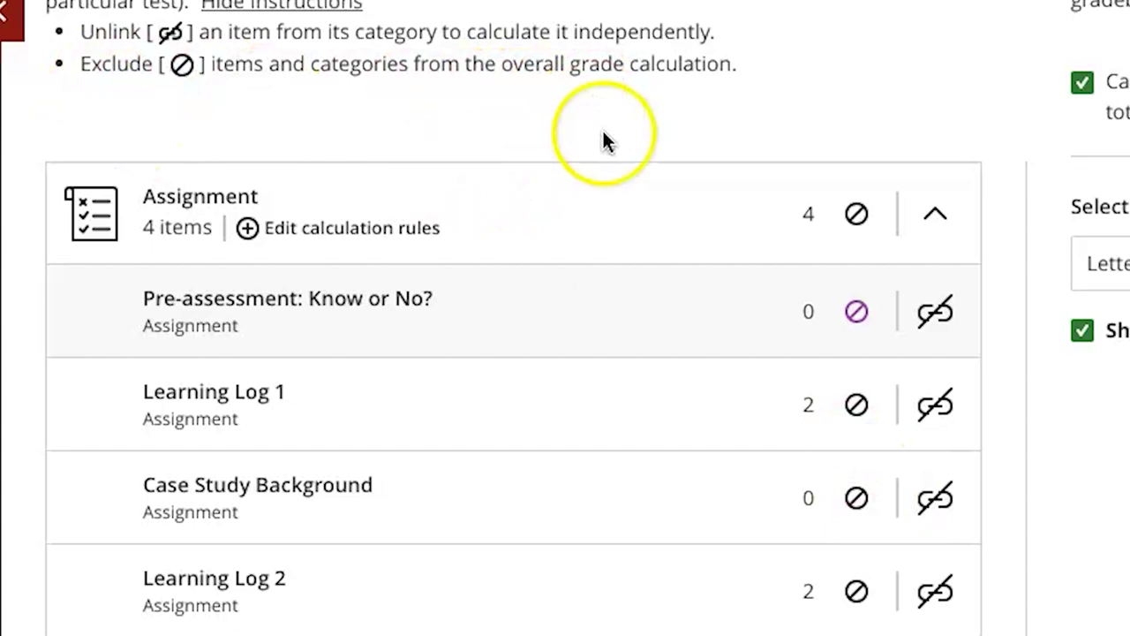
pyautogui.click(849, 509)
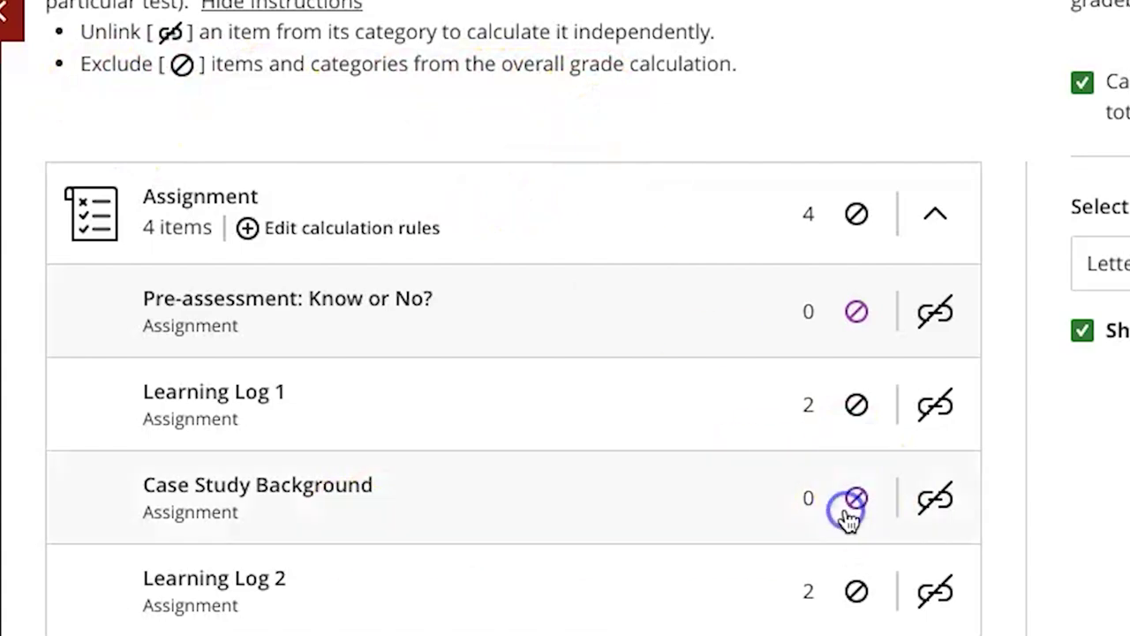